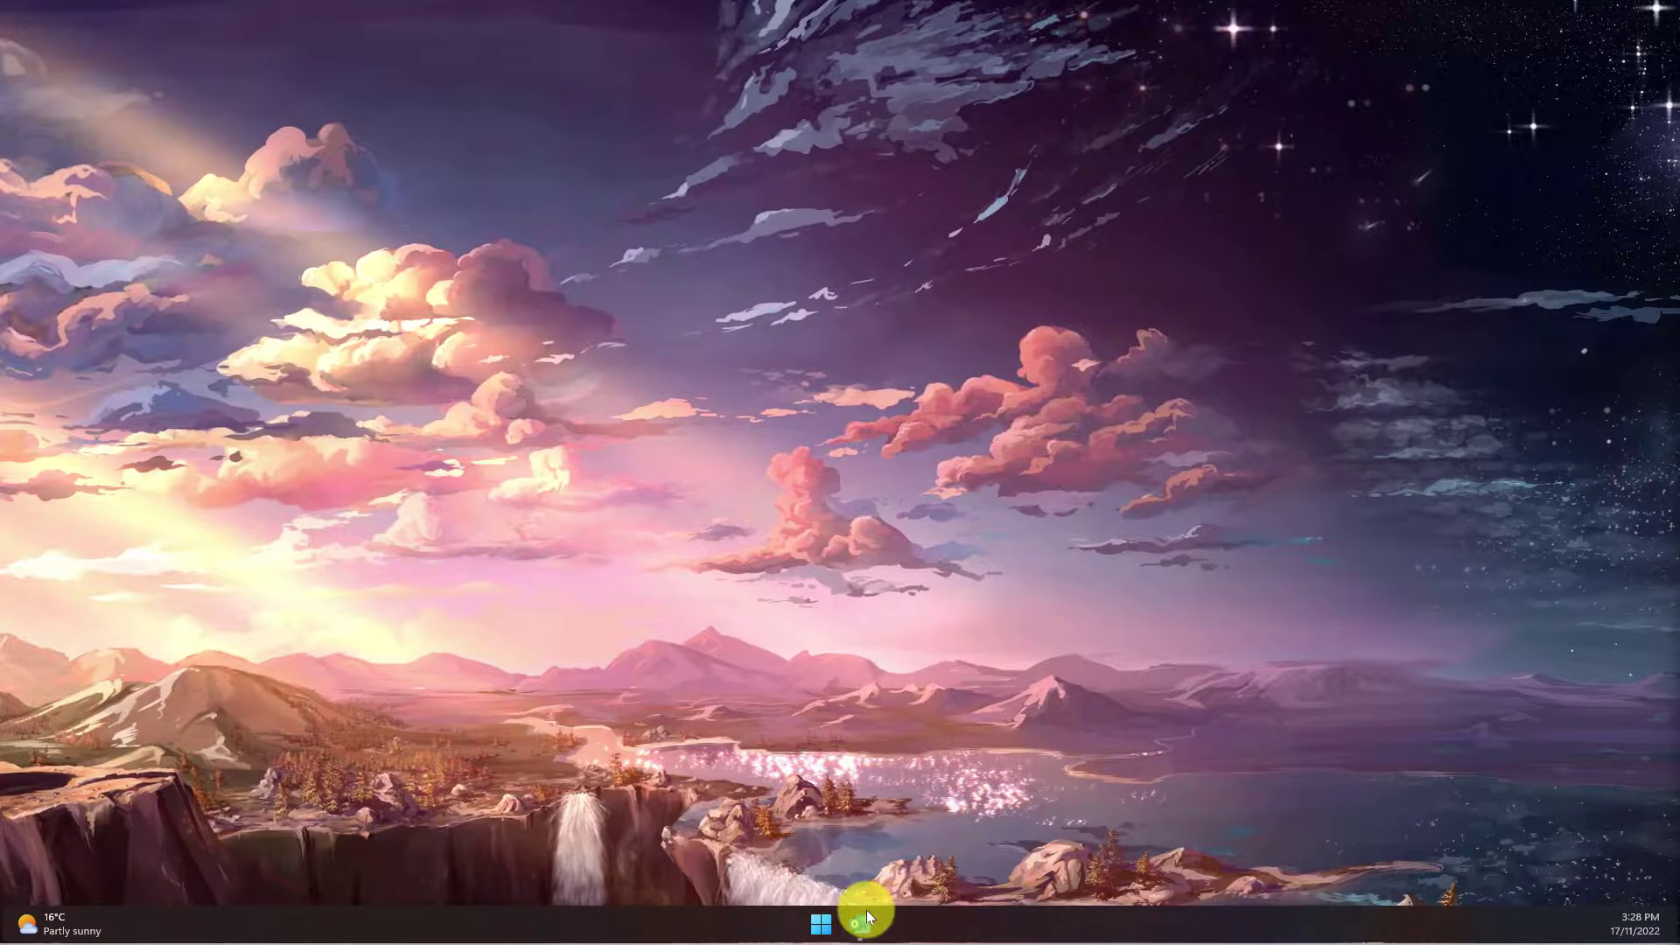
Launch Outlook from the taskbar so the account's folder pane with Search Folders shows
left_click(860, 923)
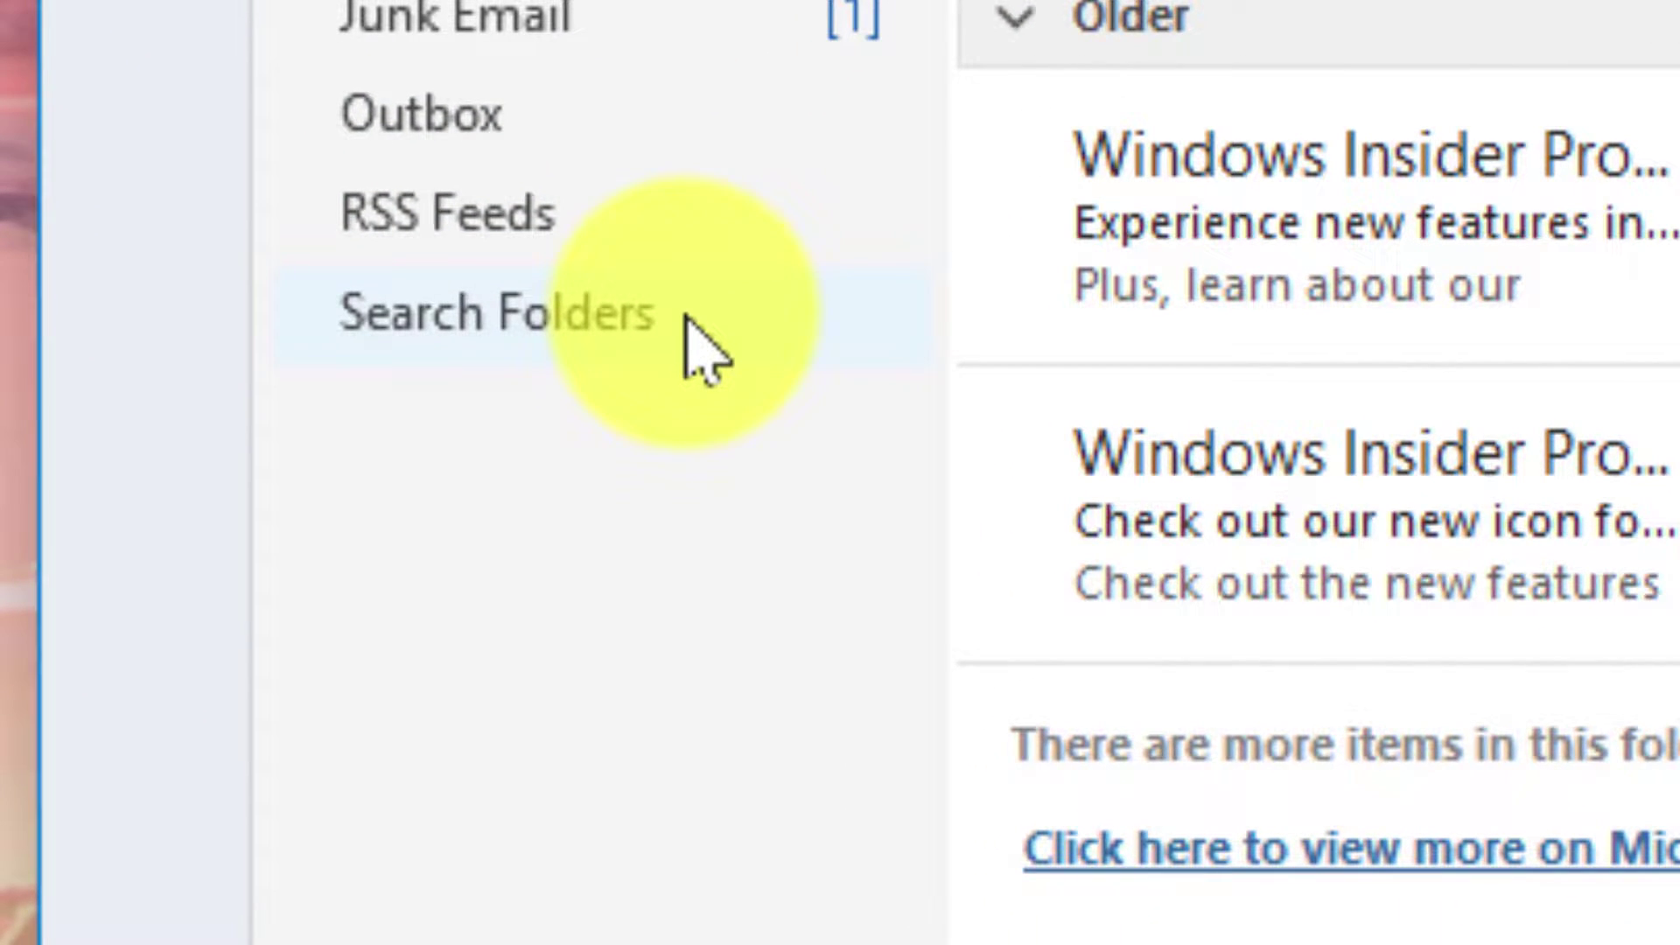
Add a new search folder of the 'Unread mail' type under Search Folders
right_click(685, 322)
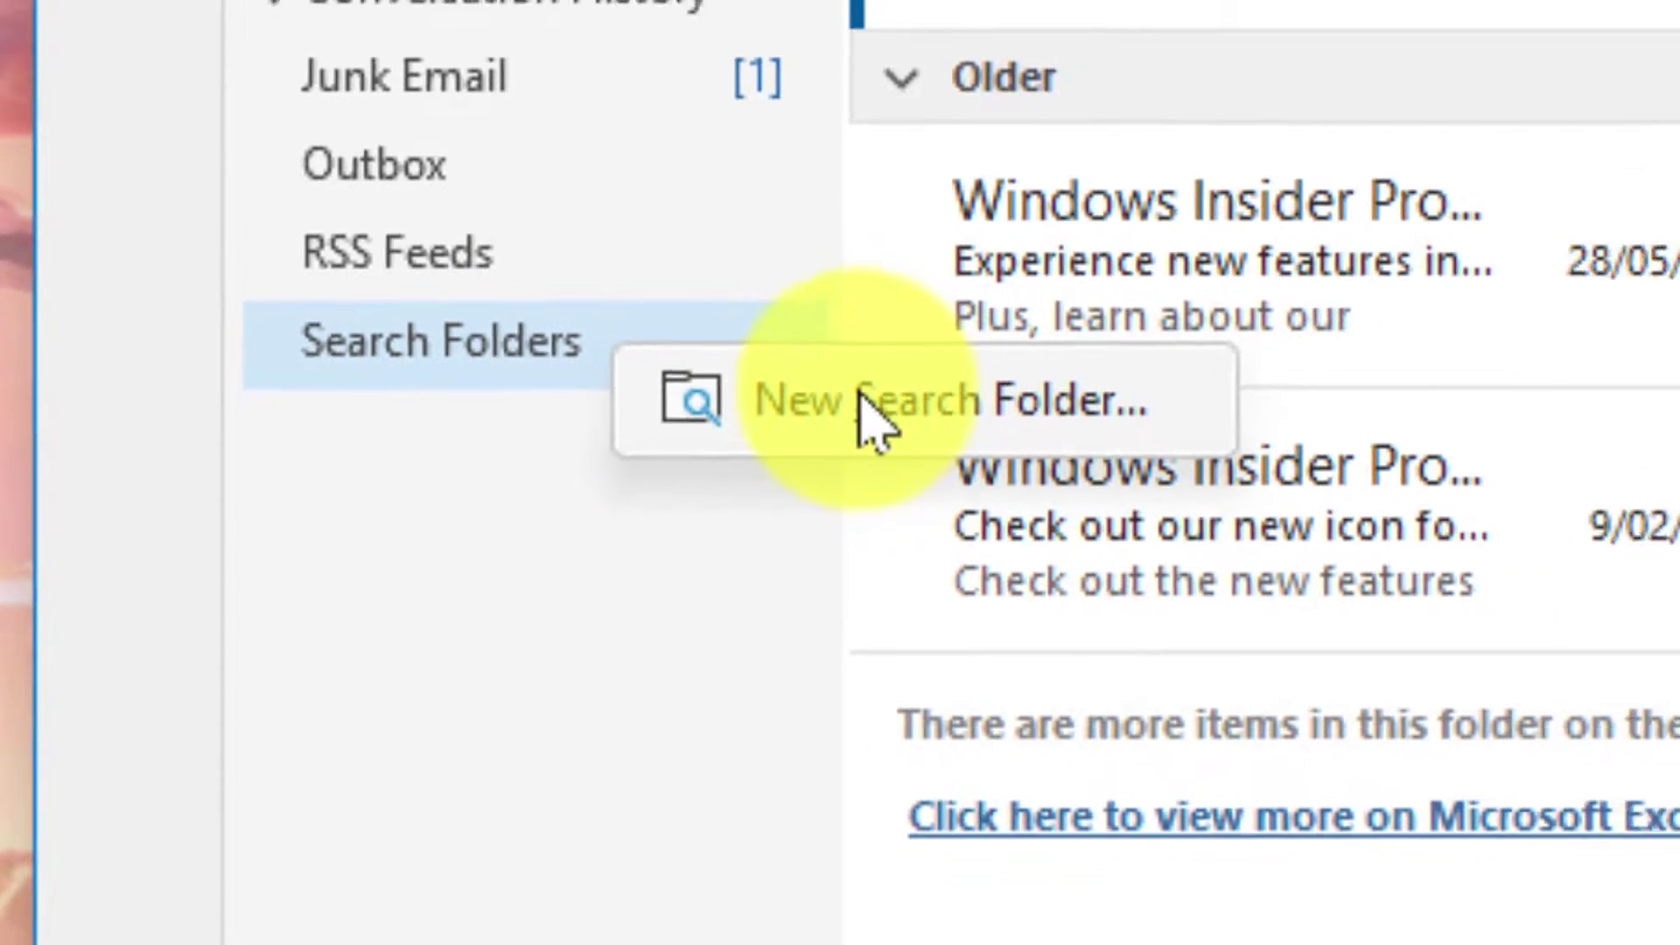
left_click(979, 394)
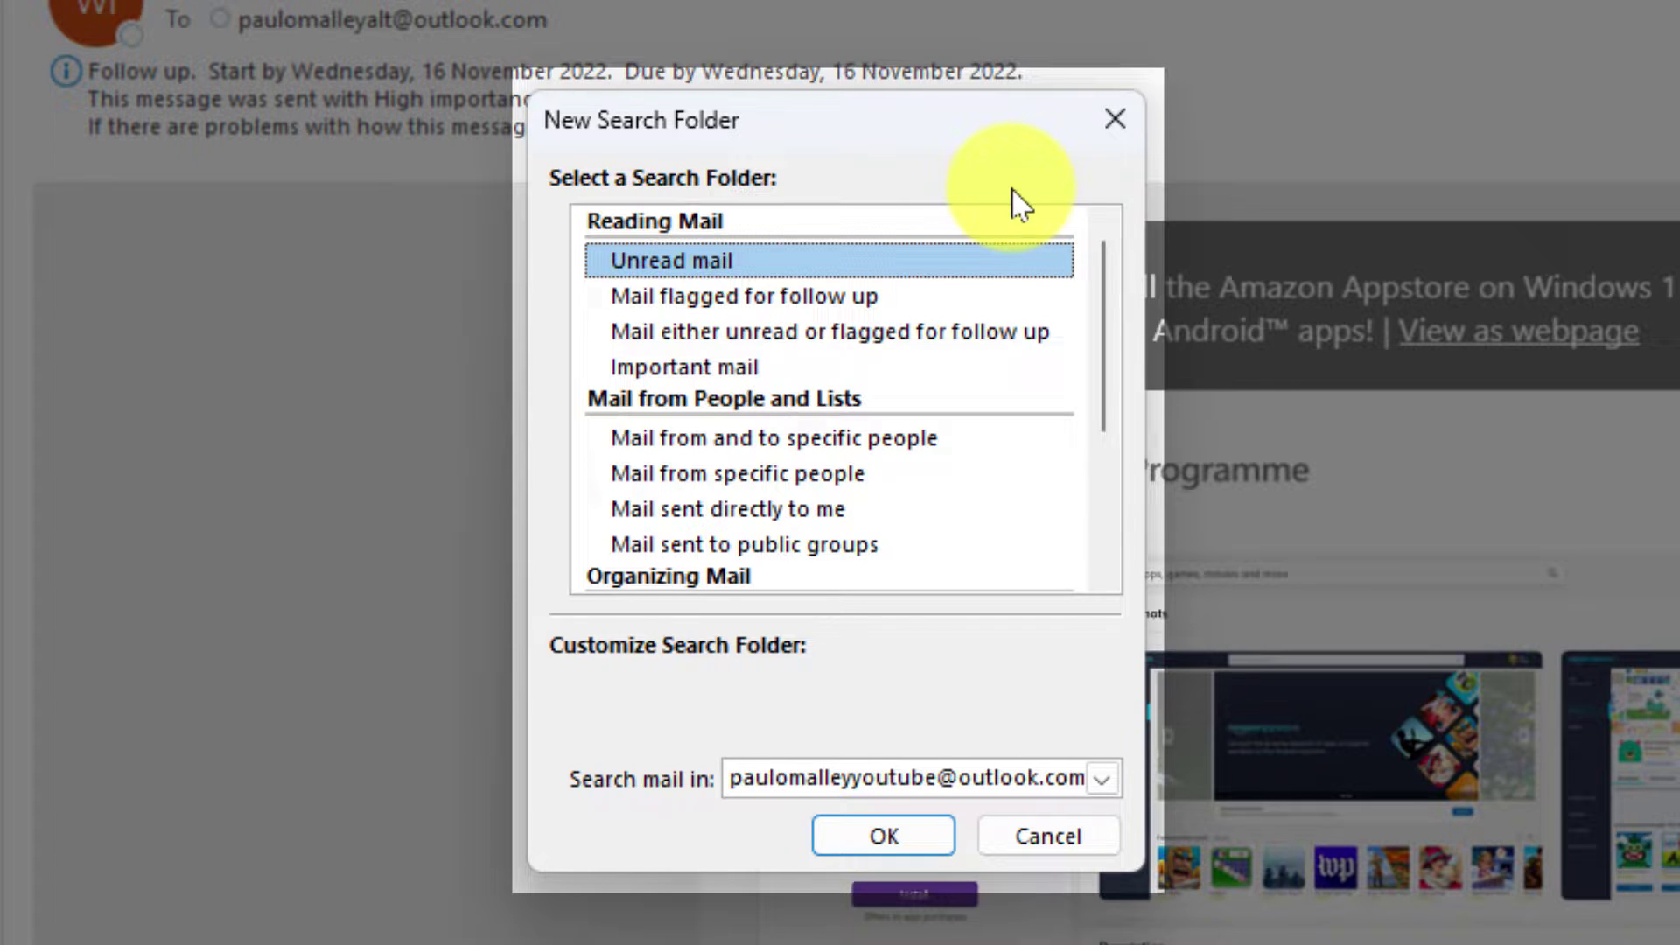
left_click_drag(1103, 270, 1100, 423)
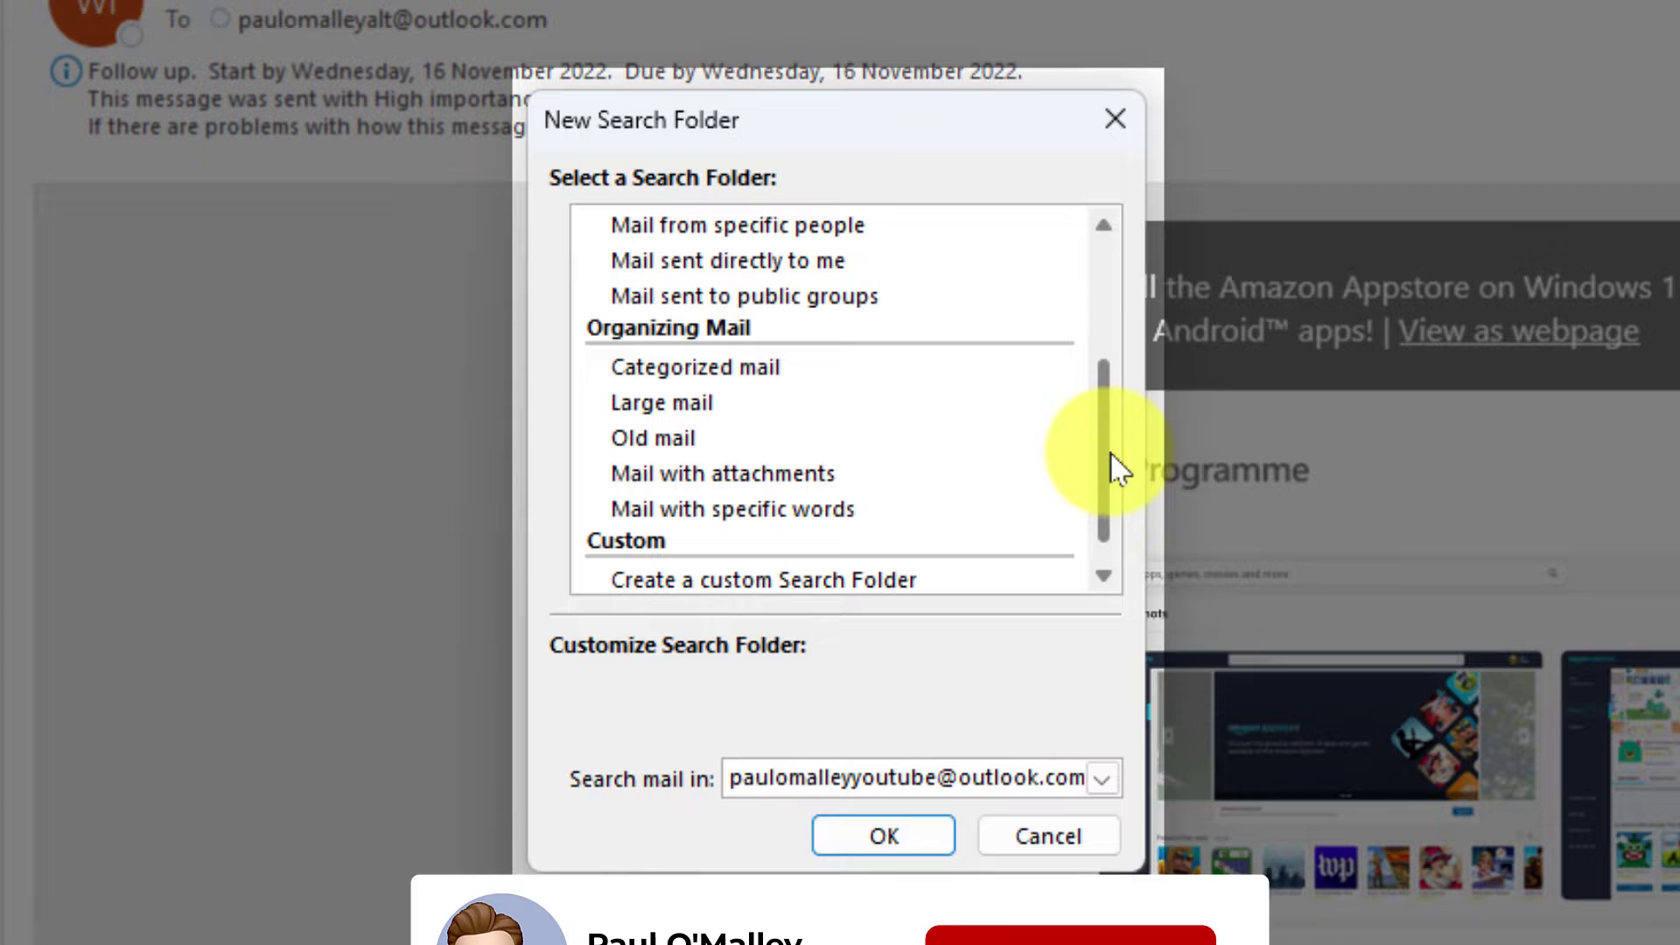
left_click_drag(1103, 447, 1130, 323)
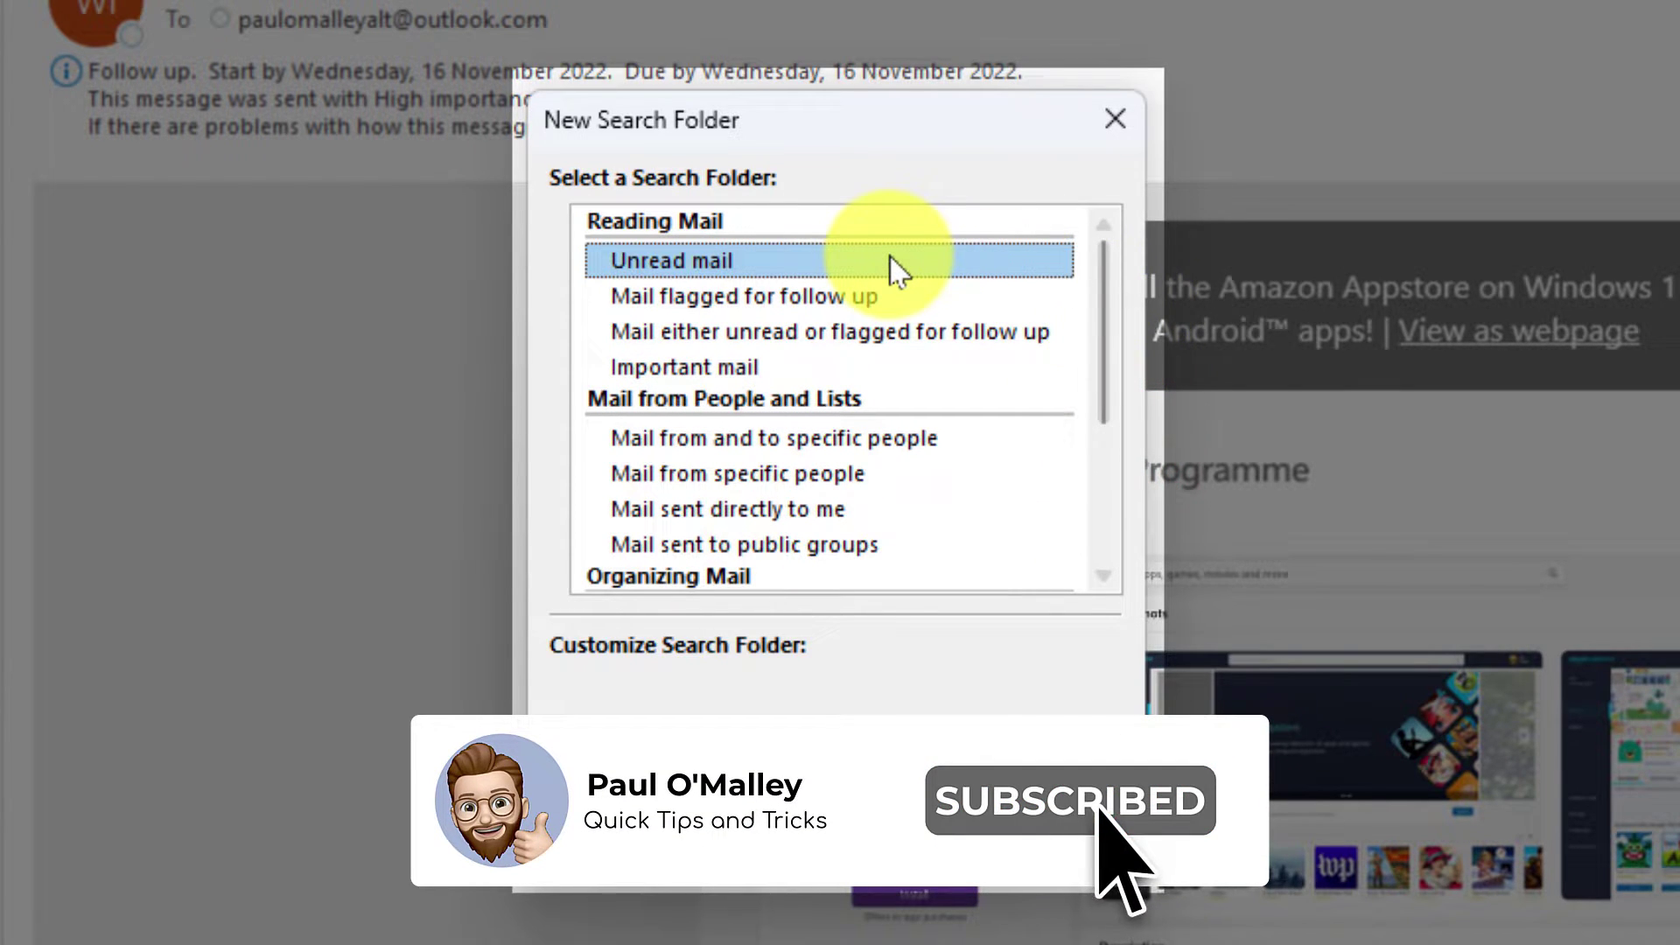
left_click(898, 270)
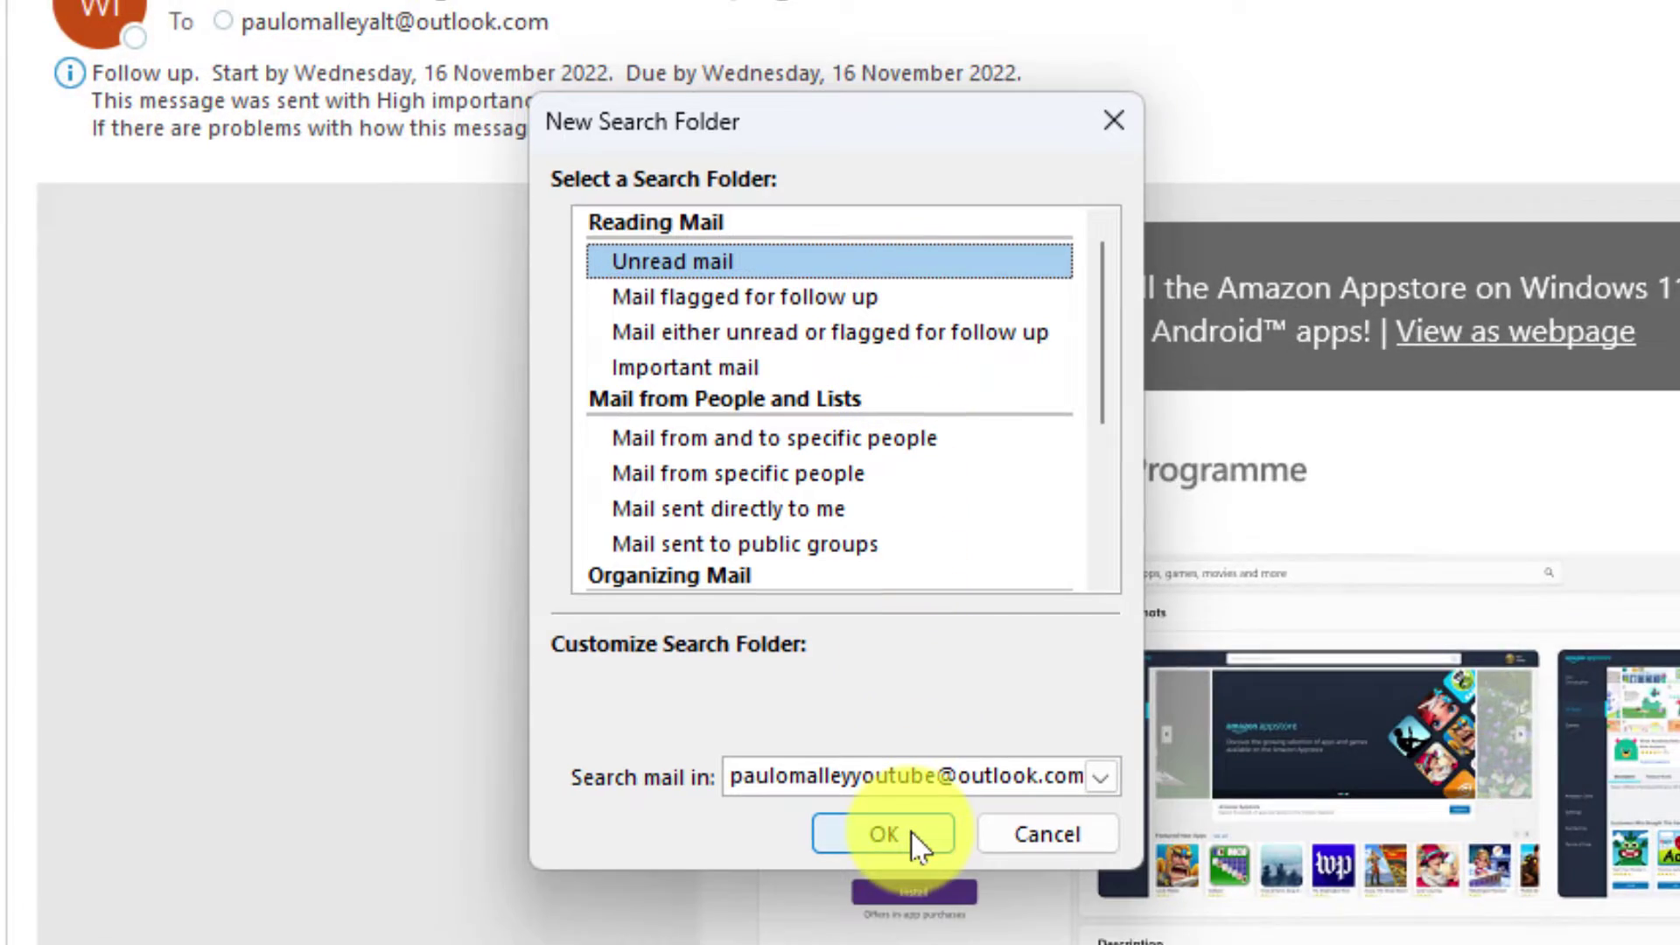
left_click(884, 837)
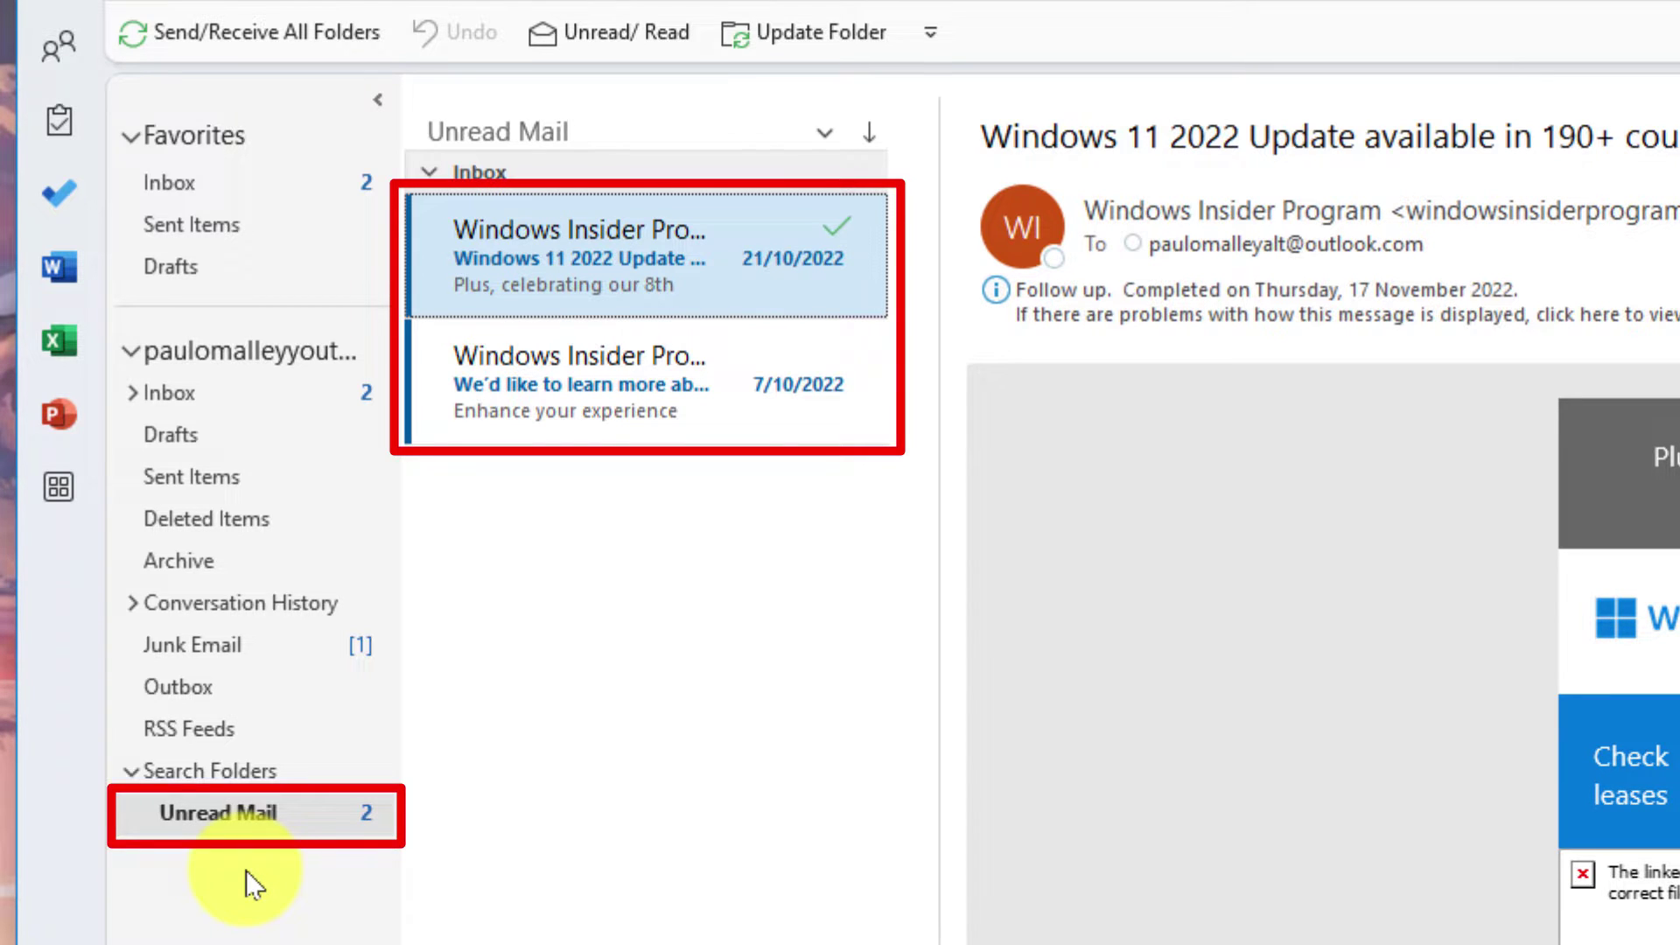
Add a new search folder of the 'Mail flagged for follow up' type
right_click(211, 771)
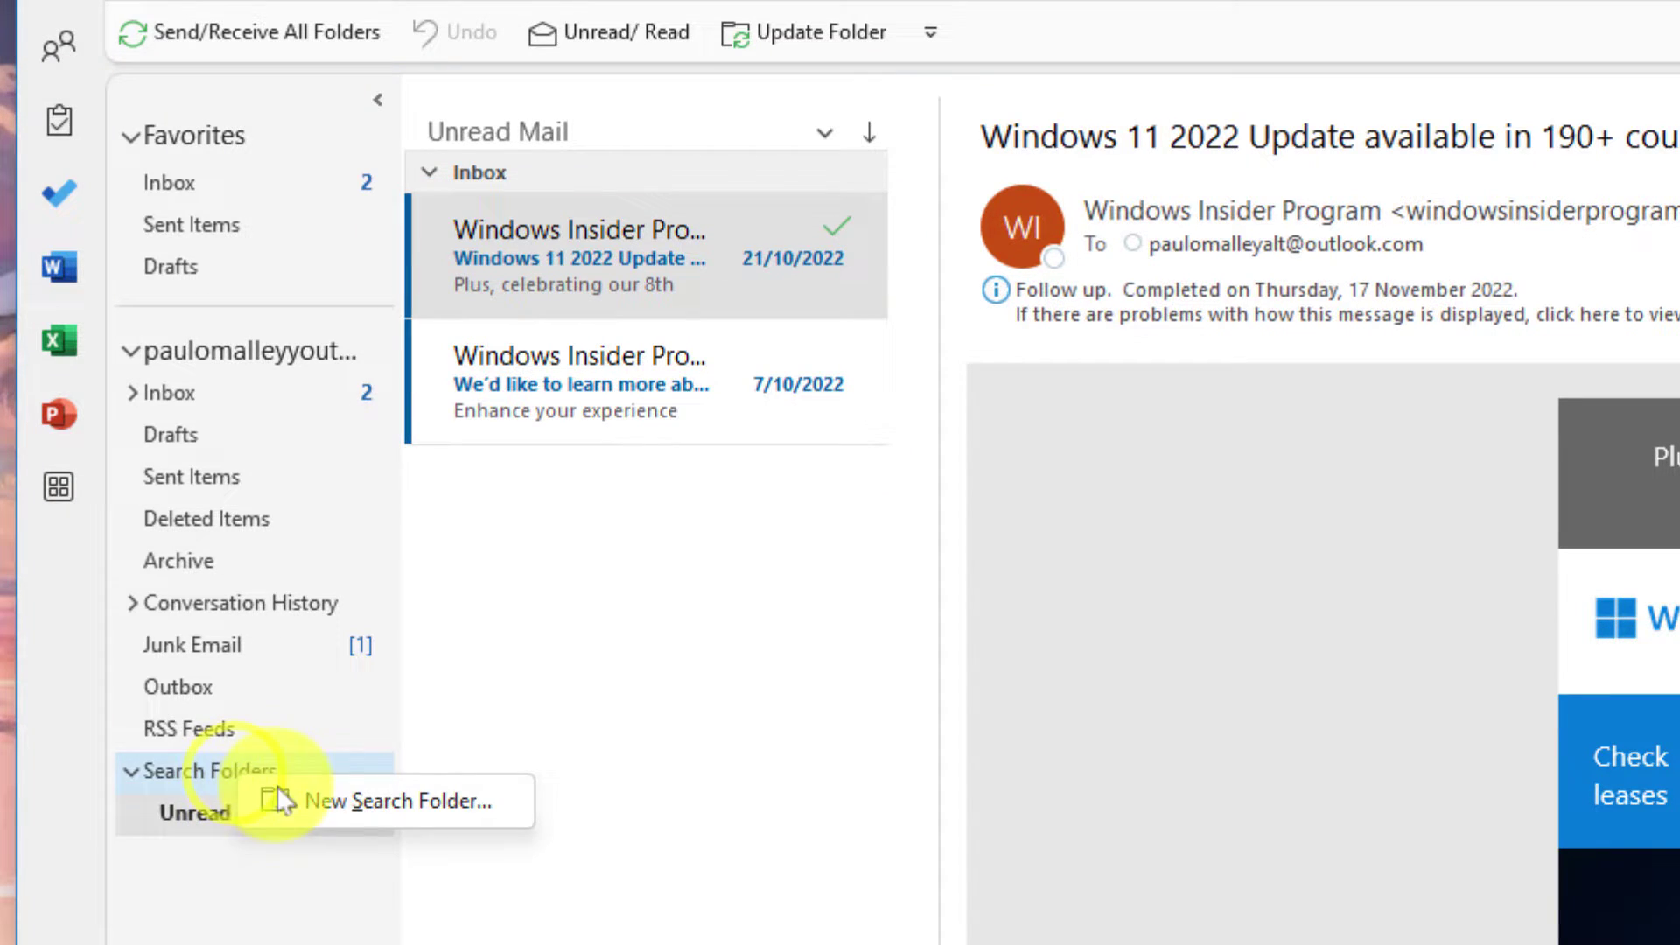
left_click(348, 800)
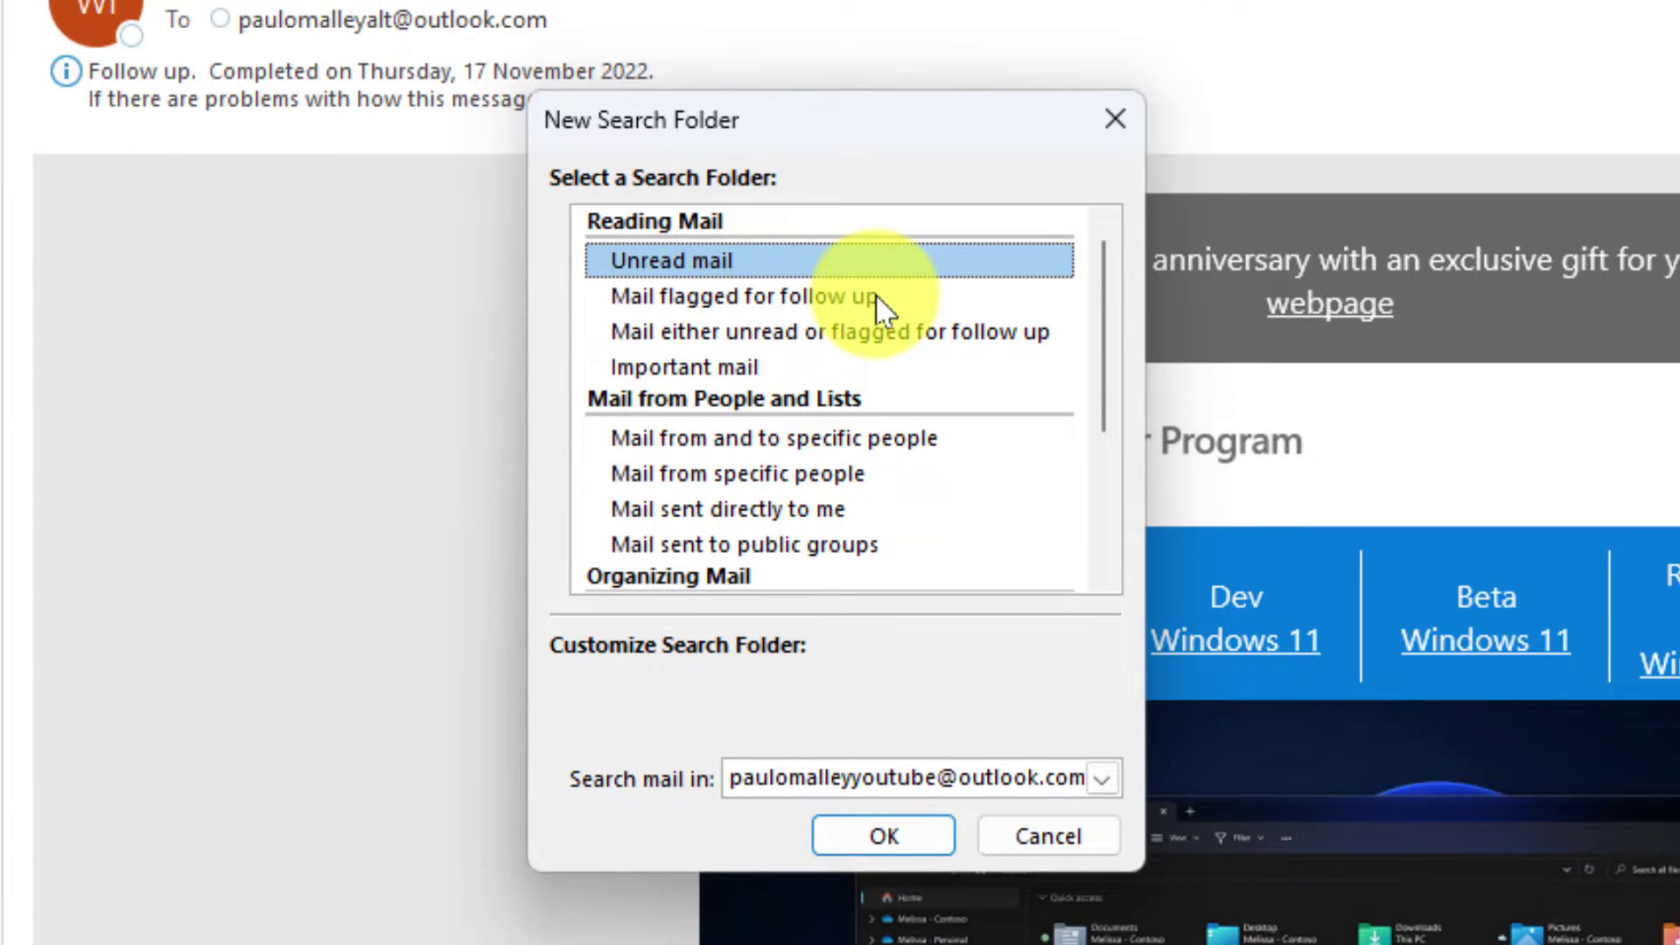
left_click(876, 295)
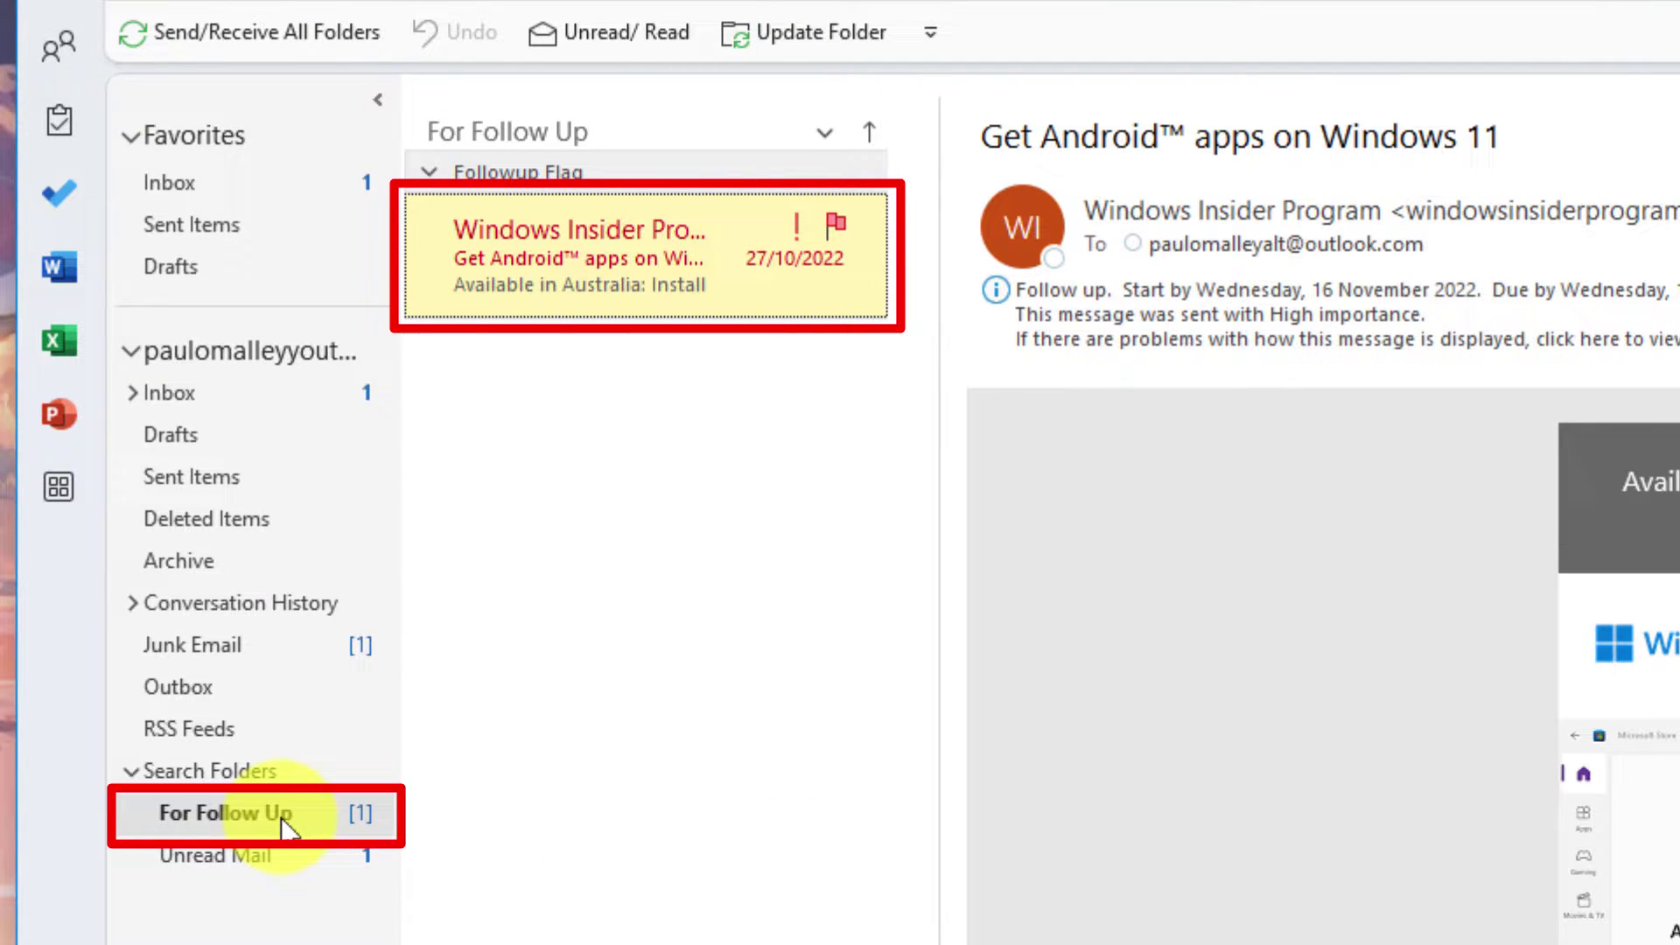
Pin For Follow Up and Unread Mail to Favorites, then view Unread Mail from Favorites
right_click(281, 818)
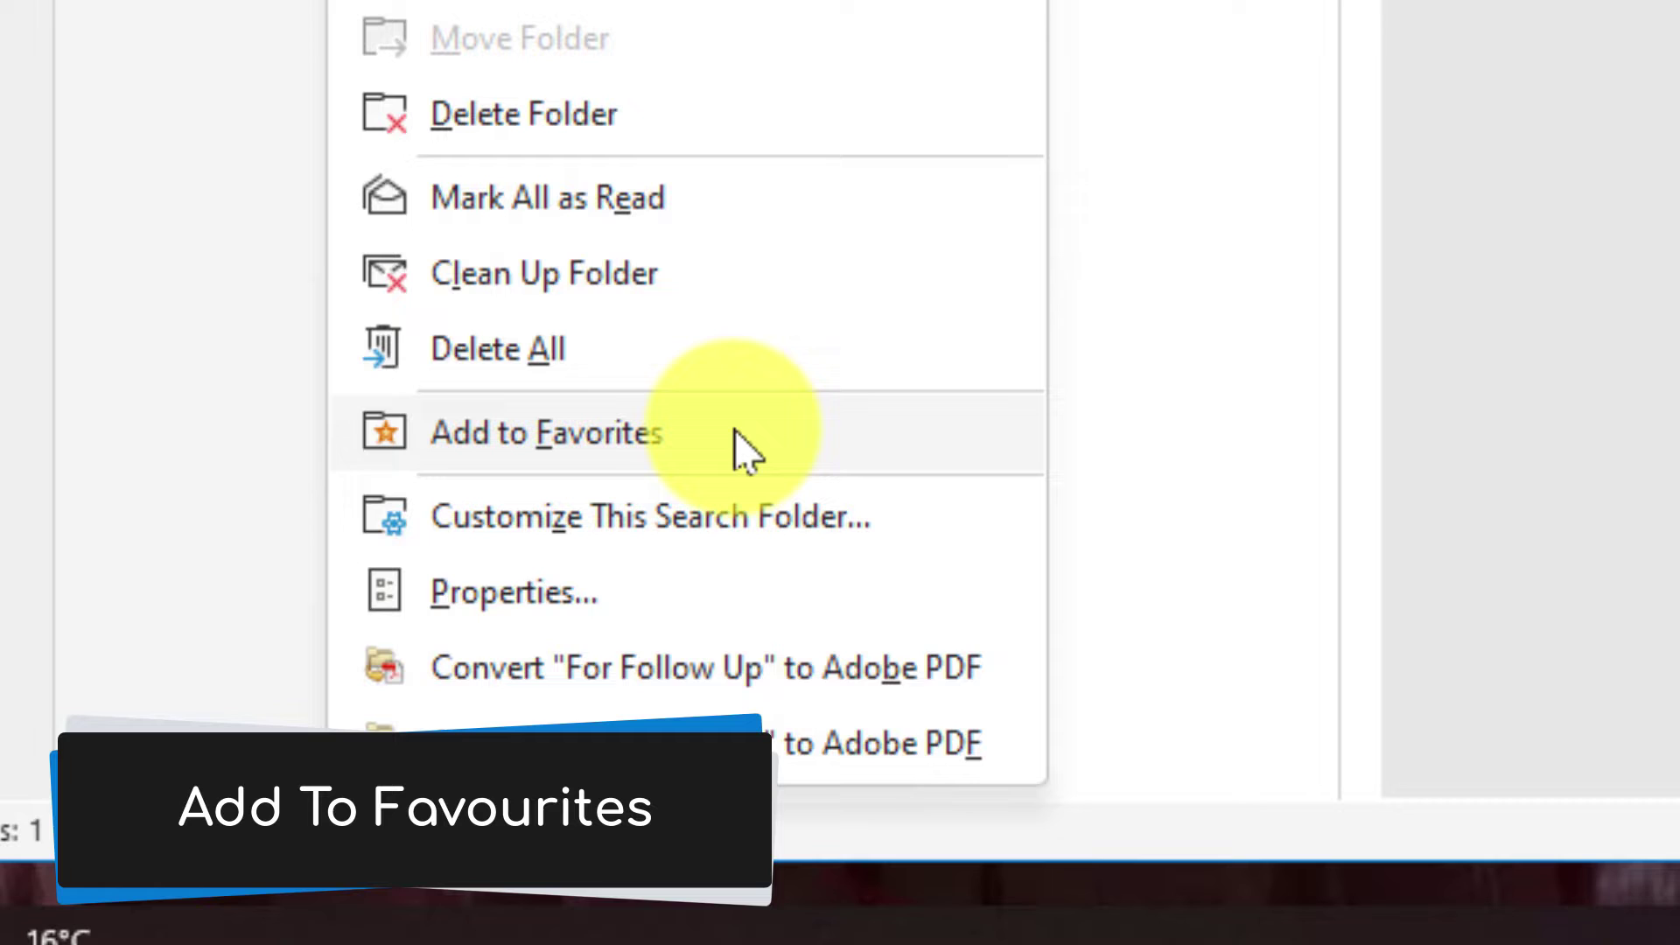
left_click(731, 429)
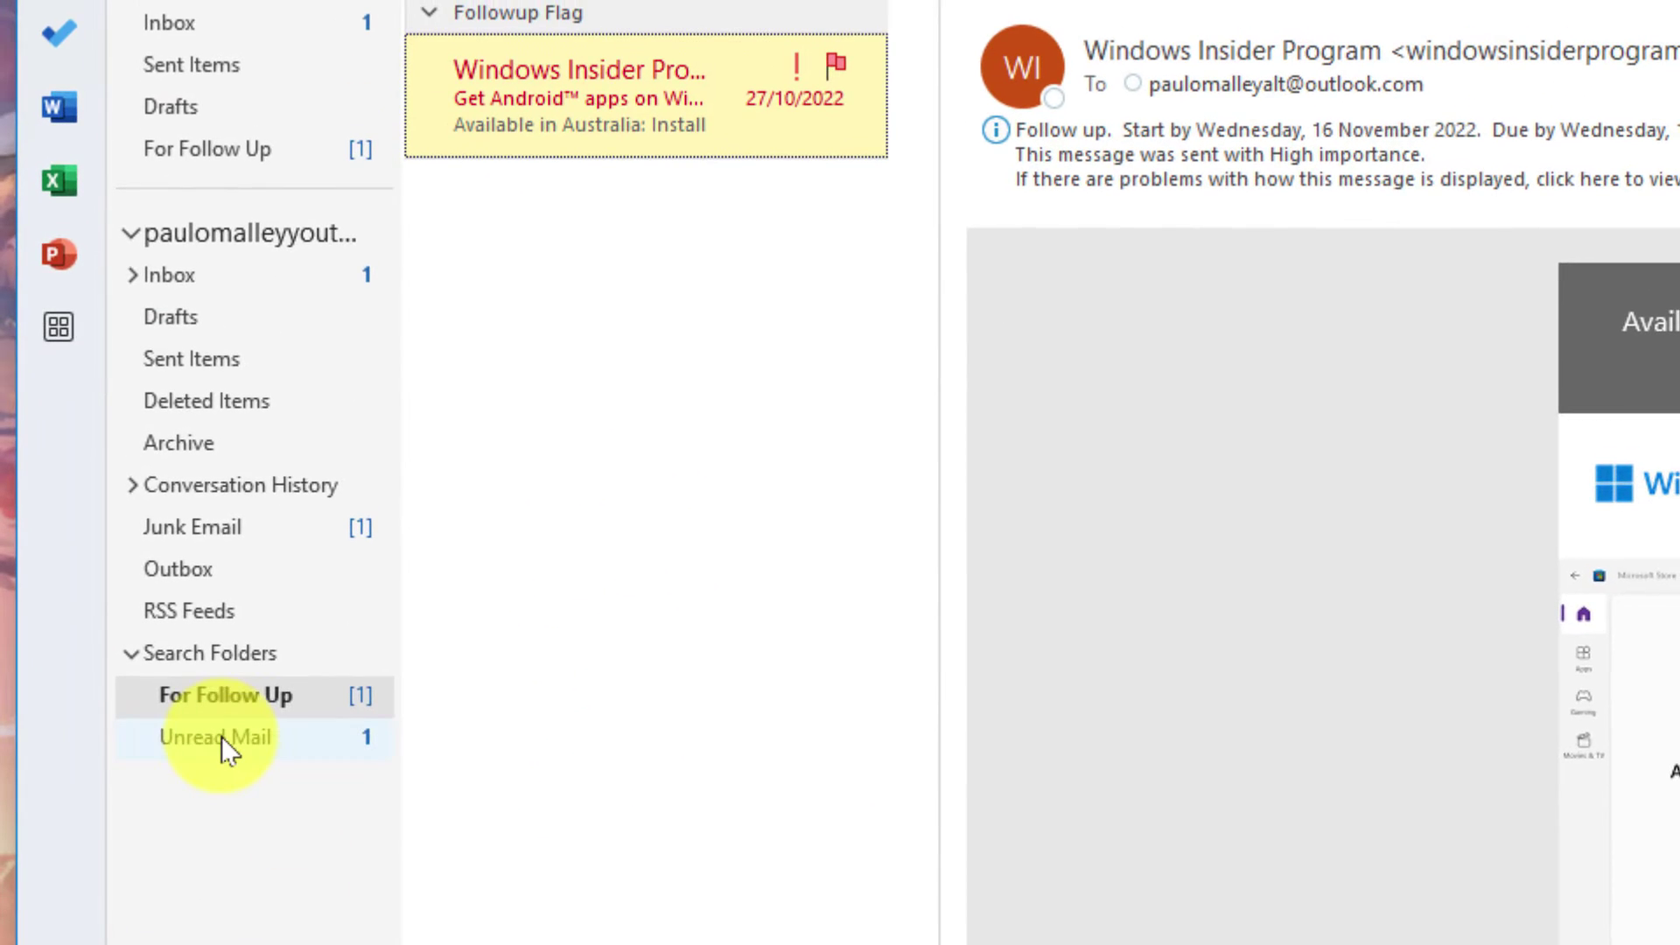
right_click(222, 737)
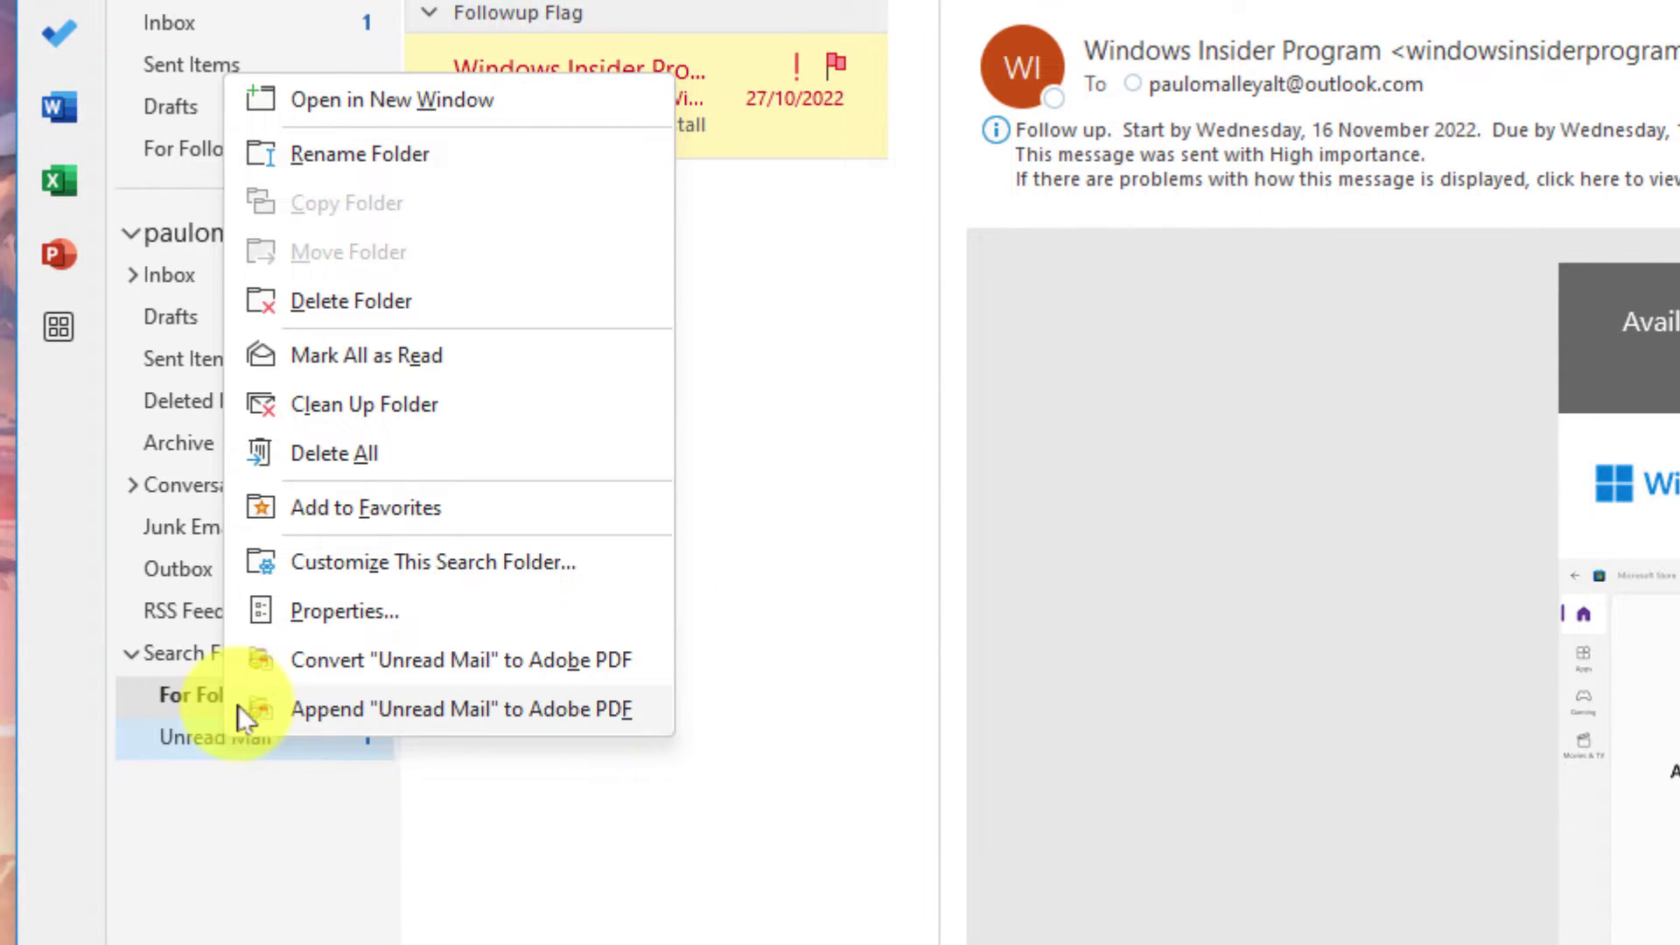
left_click(344, 508)
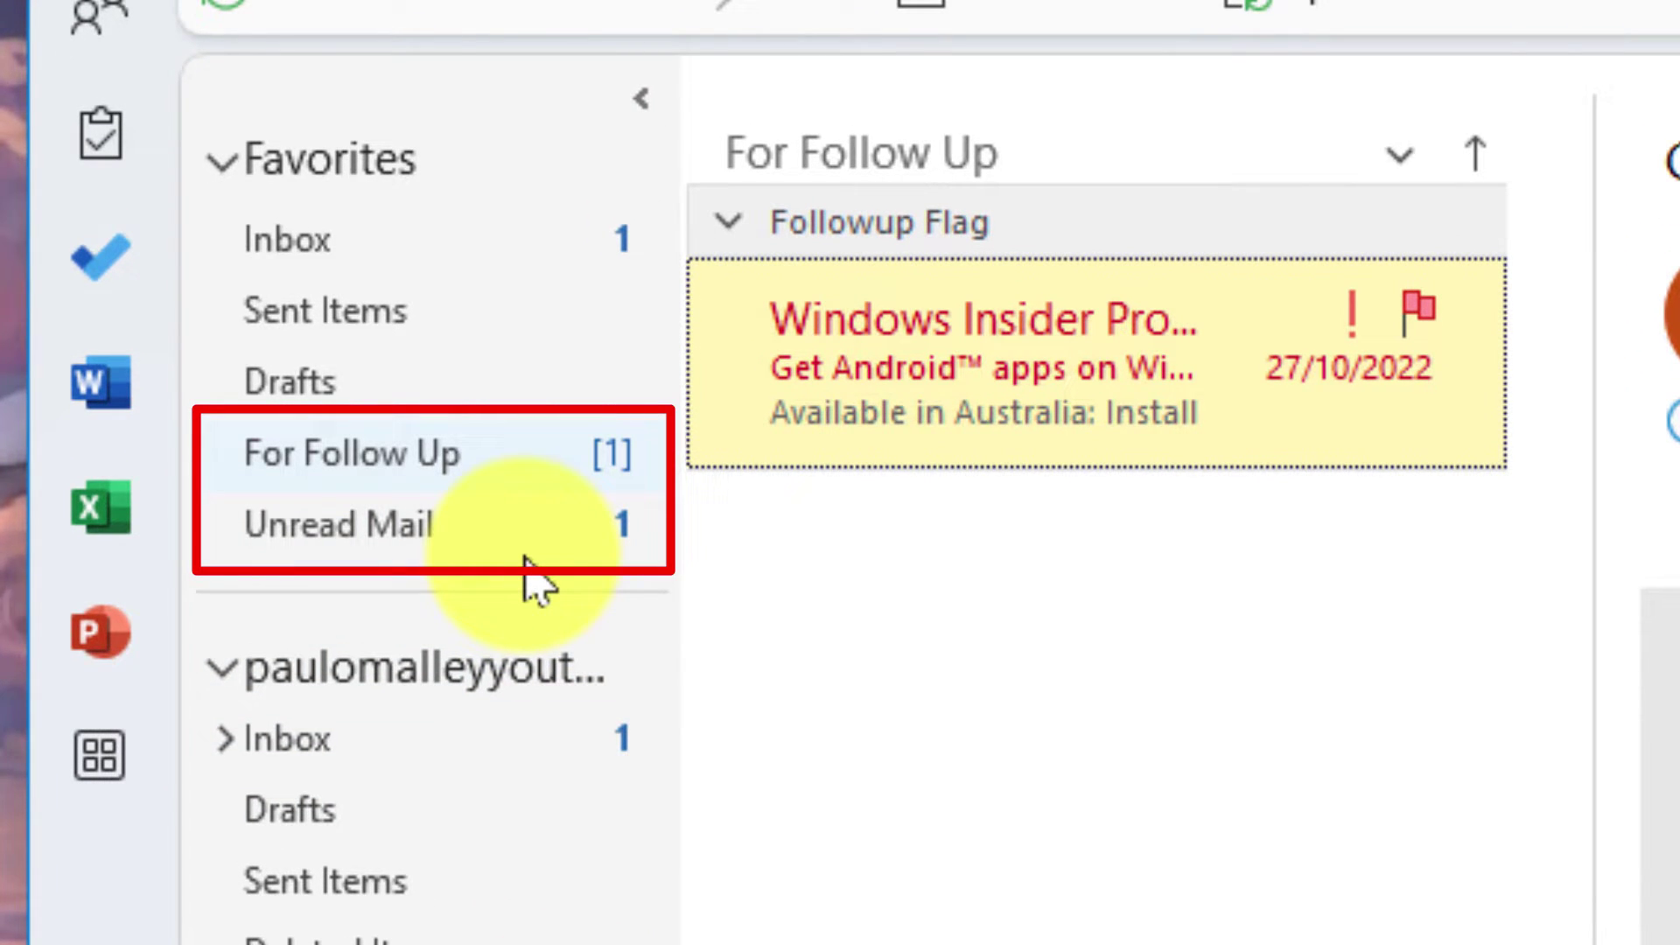
left_click(475, 541)
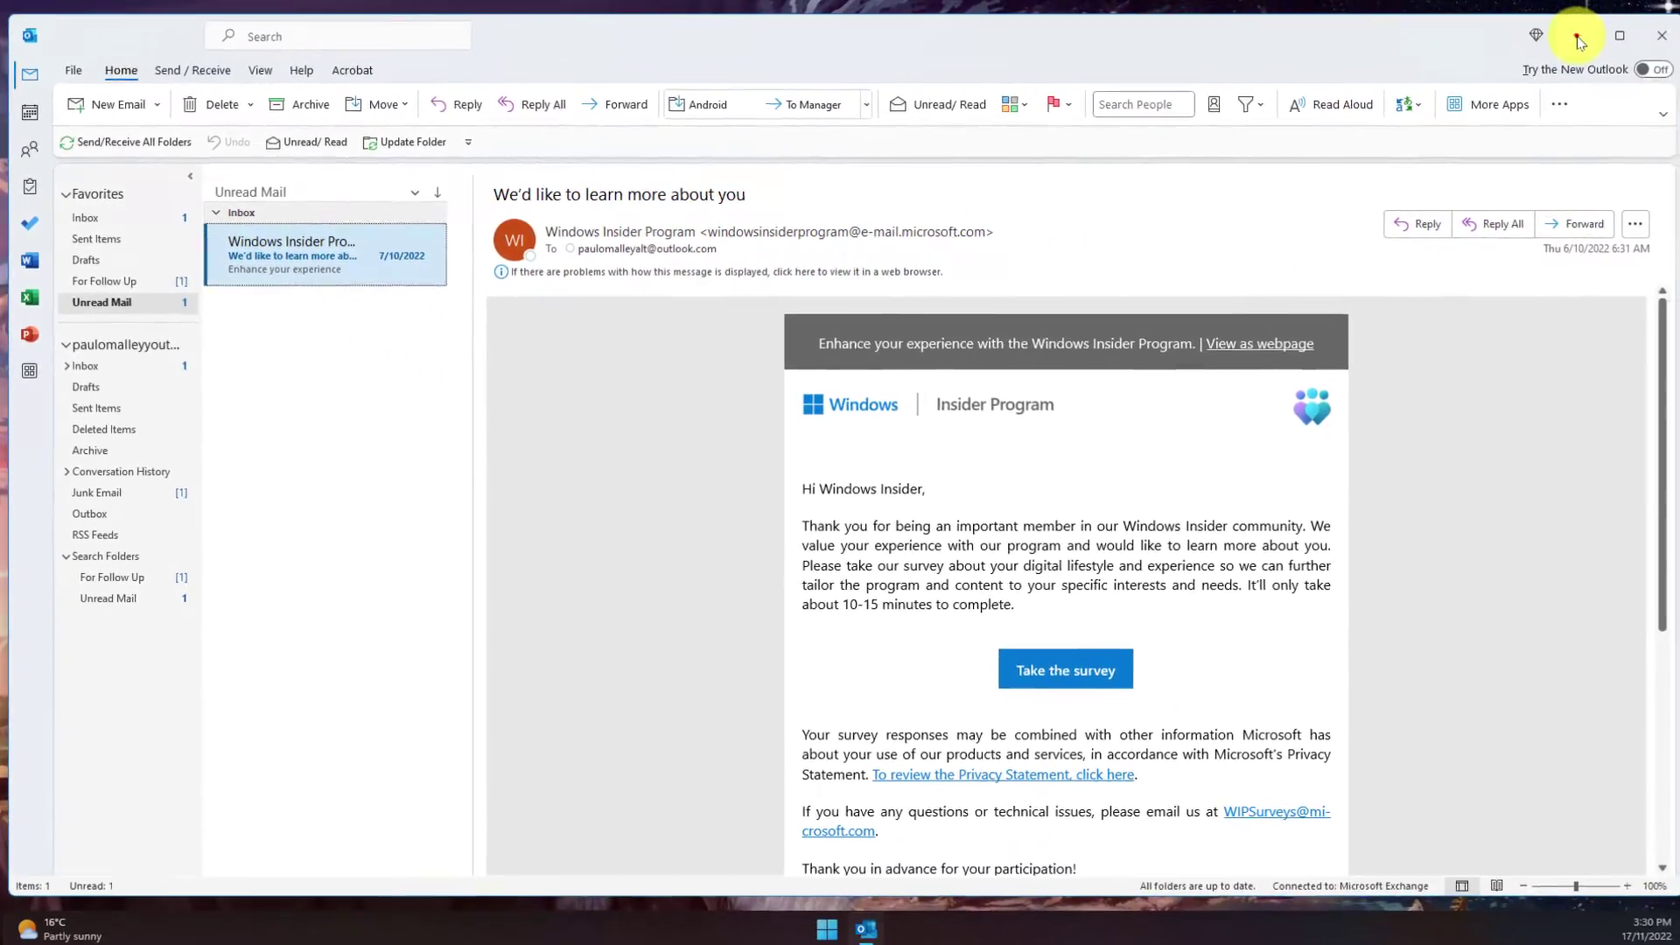
Minimise the Outlook window to reveal the desktop wallpaper
left_click(1580, 62)
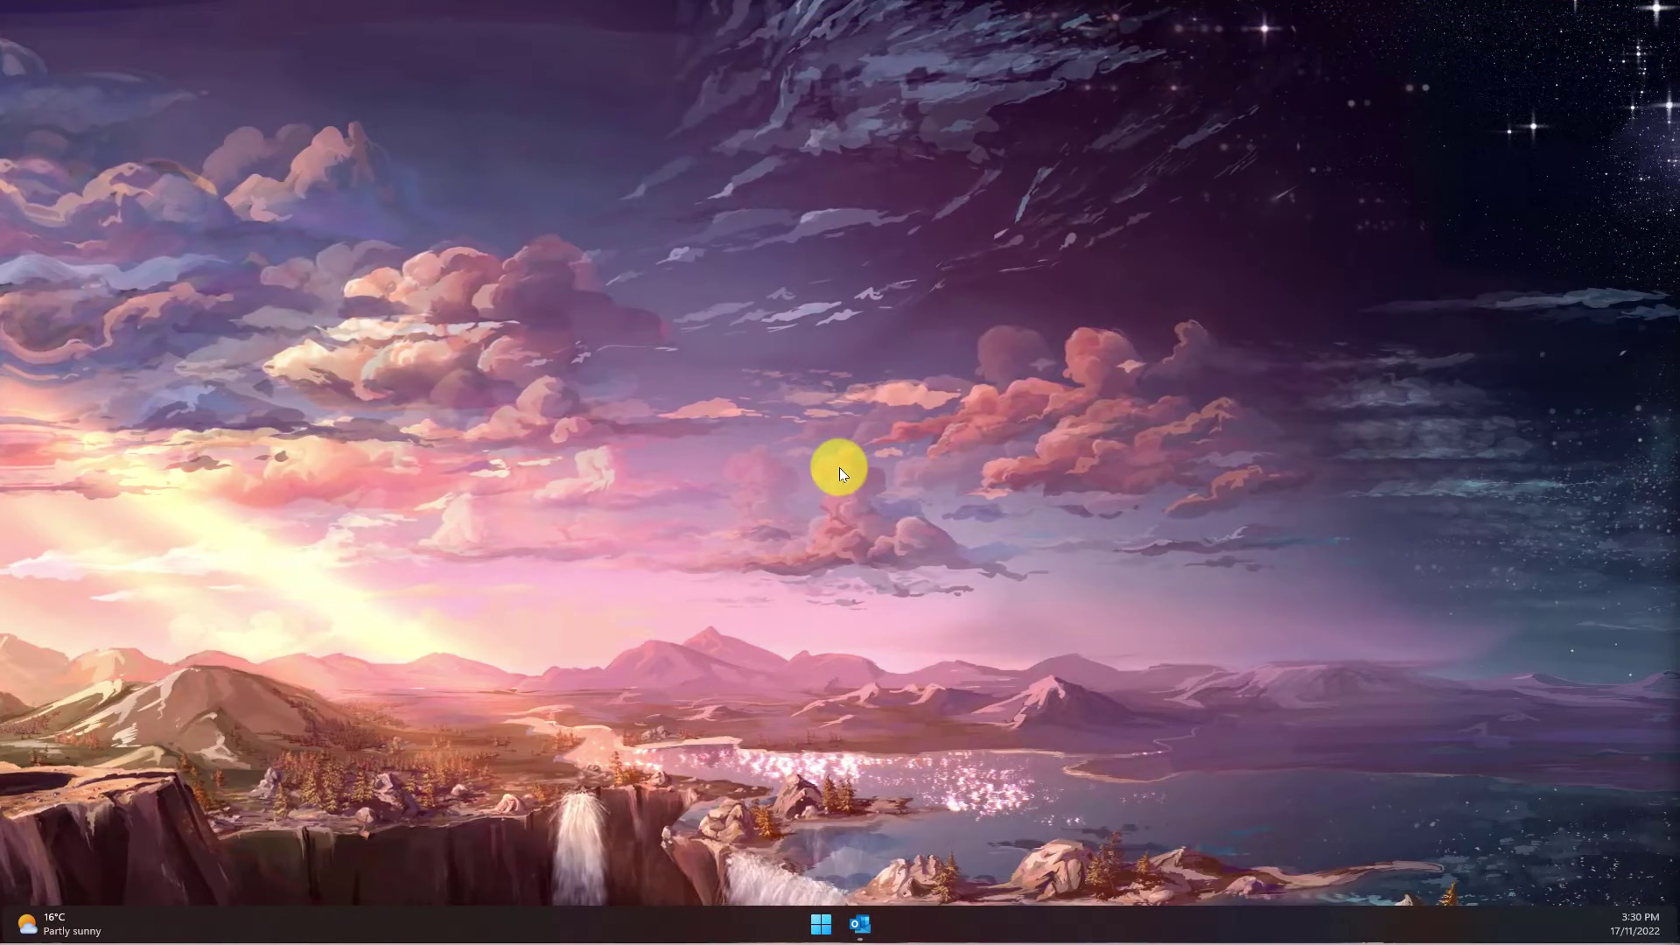